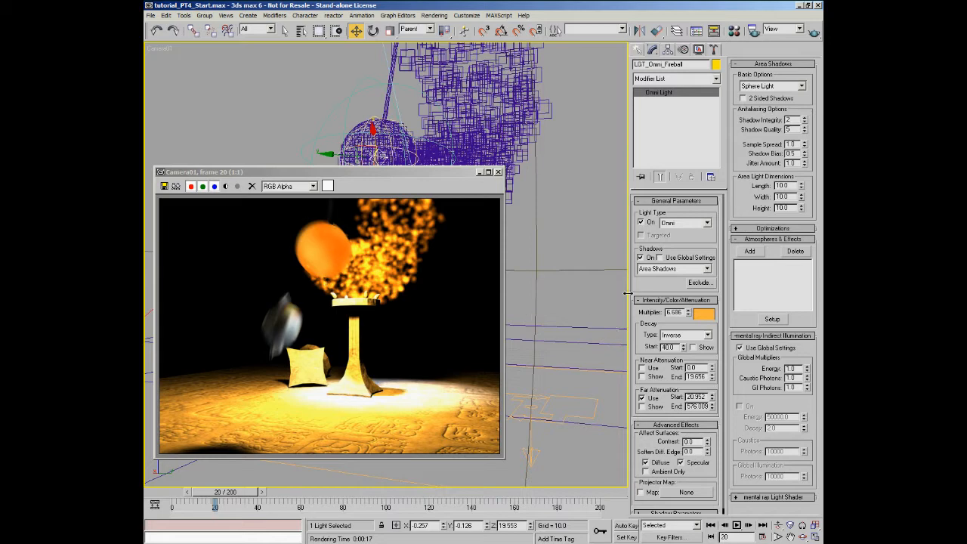
- Lower the fireball omni light's multiplier to 4.413 and reduce the saturation of the Fireball noise map's Color #2 to about 82
{"action": "left_click_drag", "start_coordinate": [688, 315], "coordinate": [689, 331]}
{"action": "left_click", "coordinate": [734, 30]}
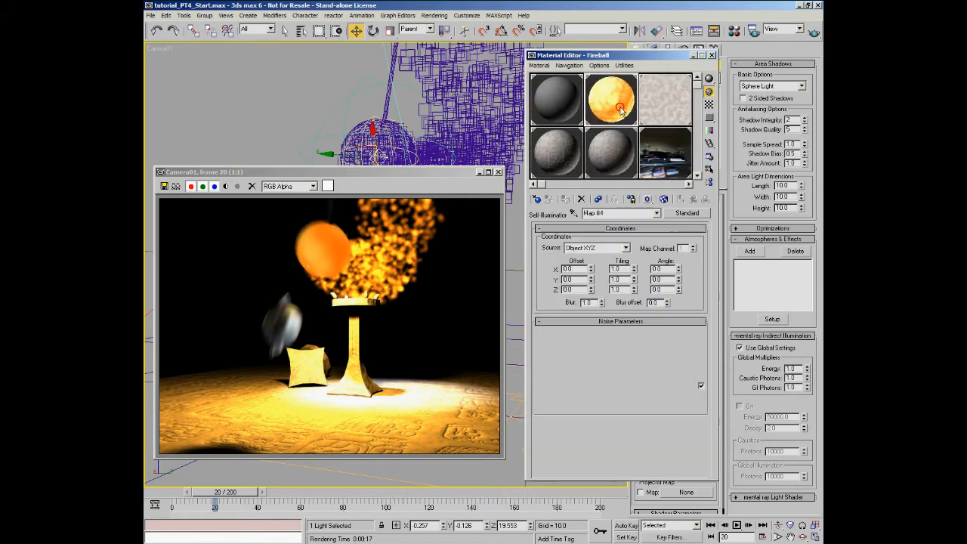
{"action": "left_click", "coordinate": [607, 398]}
{"action": "left_click_drag", "start_coordinate": [512, 109], "coordinate": [499, 112]}
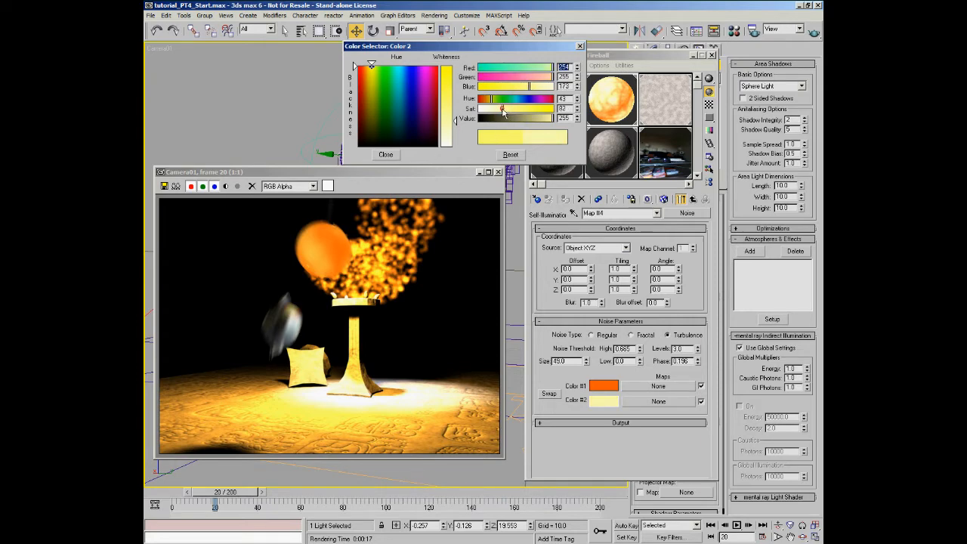
{"action": "left_click", "coordinate": [386, 155]}
- Set the Fireball noise map's High threshold to 0.28 and render frame 20
{"action": "left_click_drag", "start_coordinate": [639, 349], "coordinate": [641, 396]}
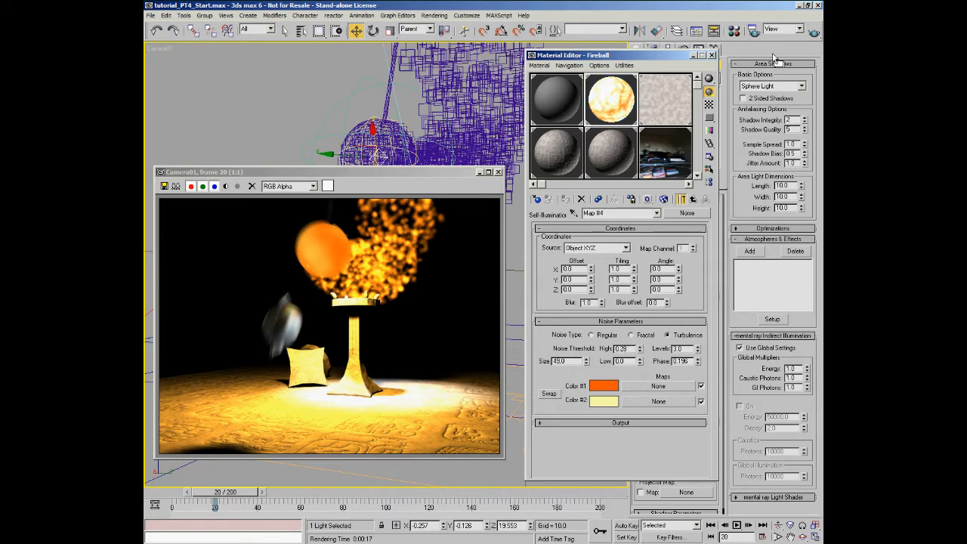
{"action": "left_click", "coordinate": [712, 55]}
{"action": "left_click", "coordinate": [814, 32]}
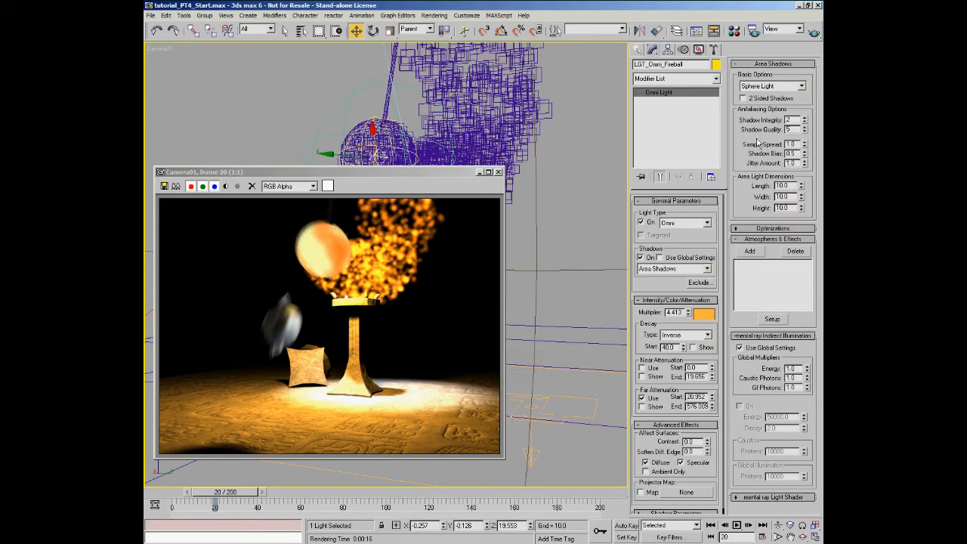
- Set the Fireball noise map's size to 10.9 and test-render frame 20, cancelling the render partway
{"action": "left_click", "coordinate": [733, 30]}
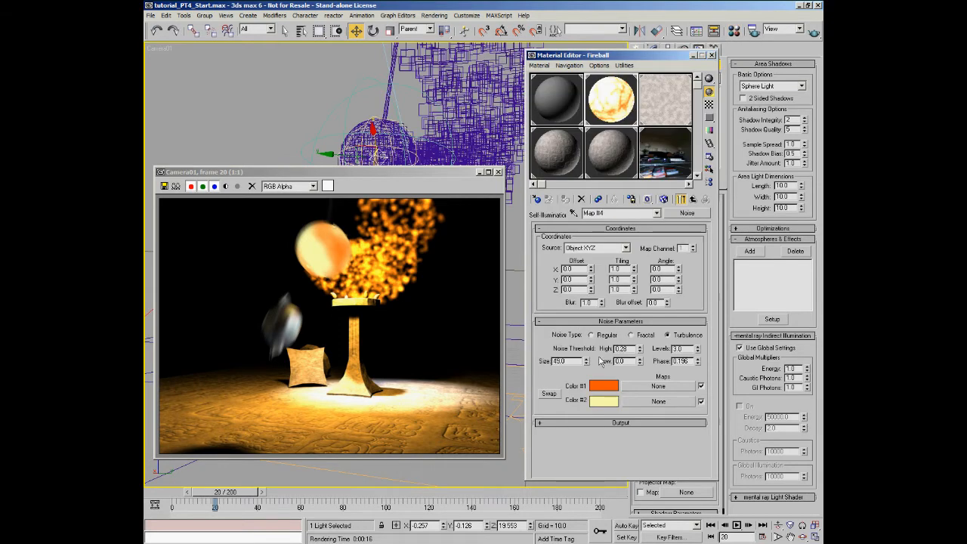
{"action": "left_click_drag", "start_coordinate": [588, 362], "coordinate": [590, 31]}
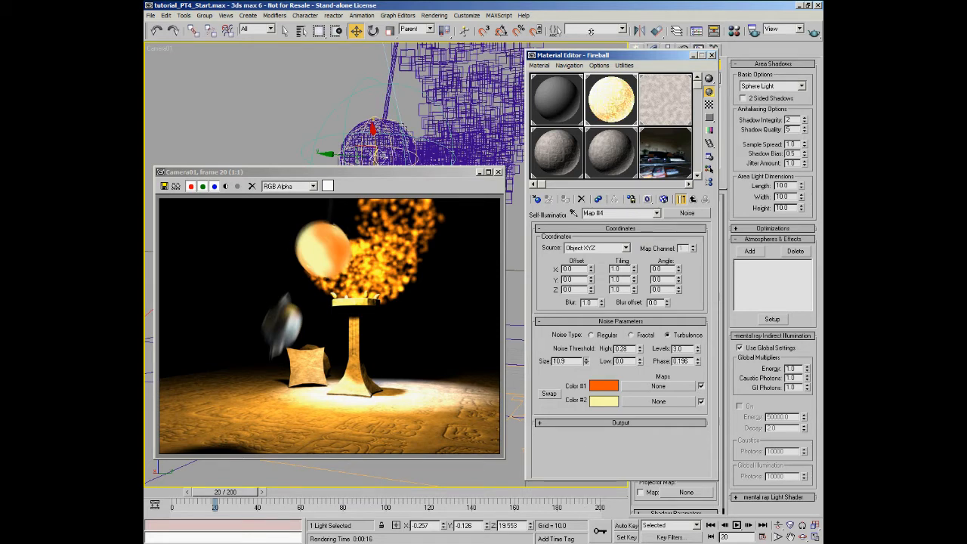
{"action": "left_click", "coordinate": [712, 55]}
{"action": "left_click", "coordinate": [811, 33]}
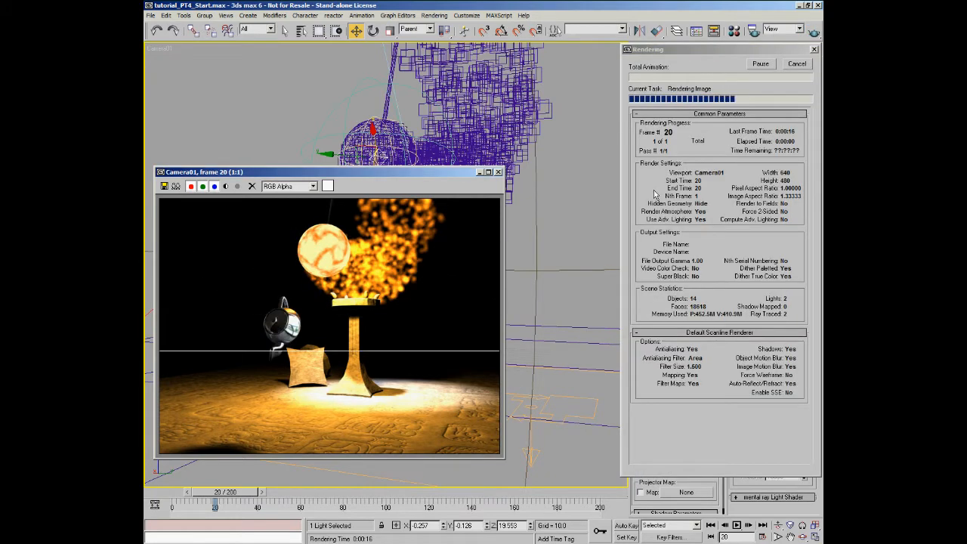
{"action": "left_click", "coordinate": [795, 66]}
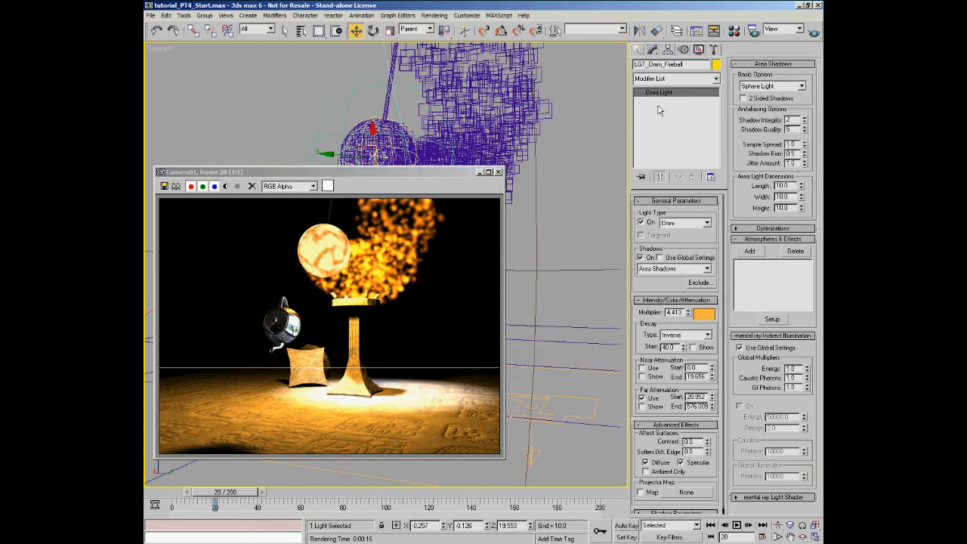
- Reduce the Fireball noise map's size further and test-render frame 20 again, stopping the render early
{"action": "left_click", "coordinate": [734, 30]}
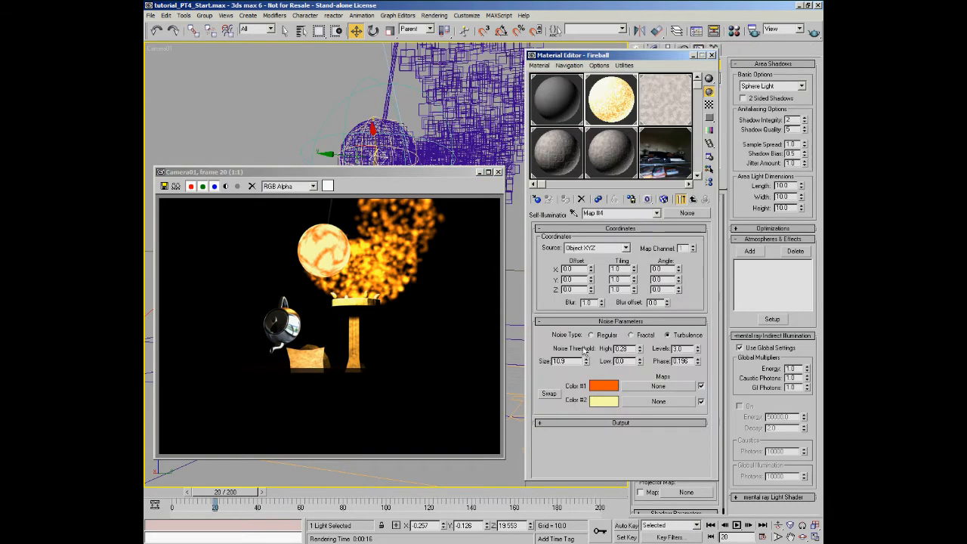
{"action": "left_click_drag", "start_coordinate": [588, 364], "coordinate": [588, 390]}
{"action": "left_click", "coordinate": [712, 55]}
{"action": "left_click", "coordinate": [814, 30]}
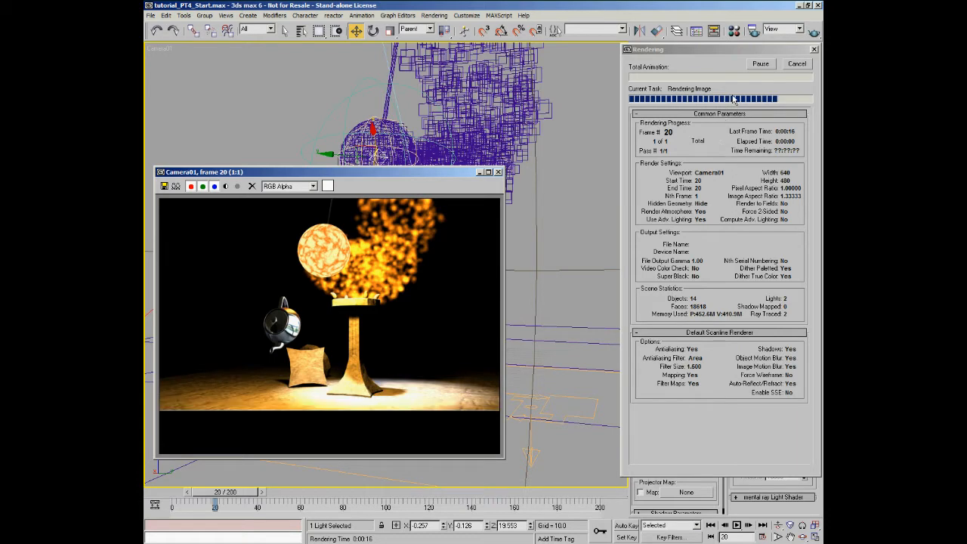
{"action": "left_click", "coordinate": [798, 64]}
- Lower the fireball omni light's multiplier to 3.31 and render frame 20
{"action": "left_click_drag", "start_coordinate": [691, 312], "coordinate": [691, 328]}
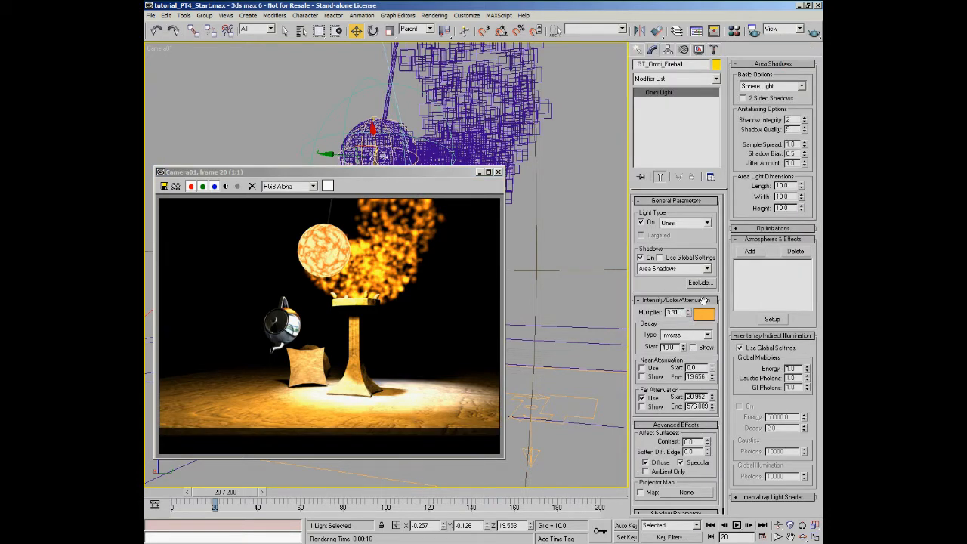
{"action": "left_click", "coordinate": [815, 31]}
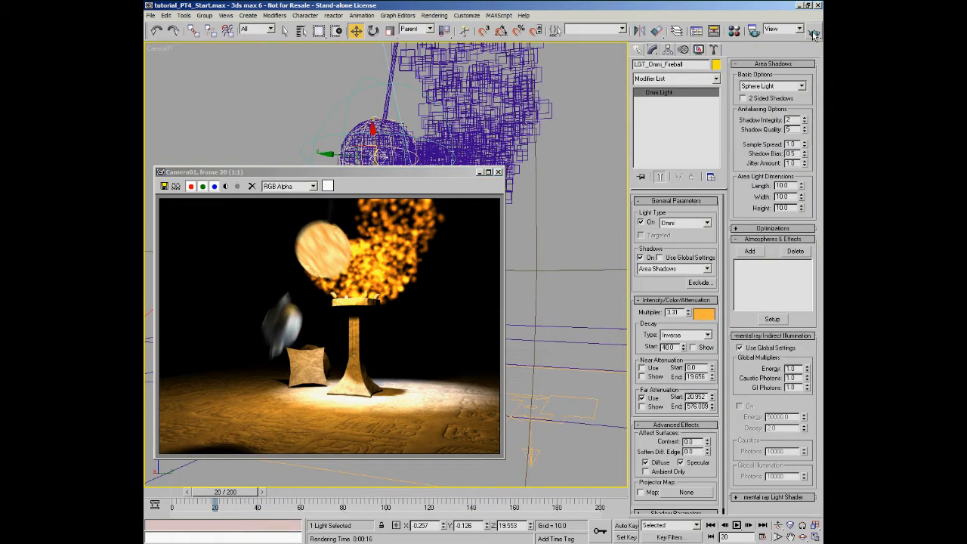
- Deselect the light, turn off the flame particle flow in Particle View, and minimize that window
{"action": "left_click", "coordinate": [576, 106]}
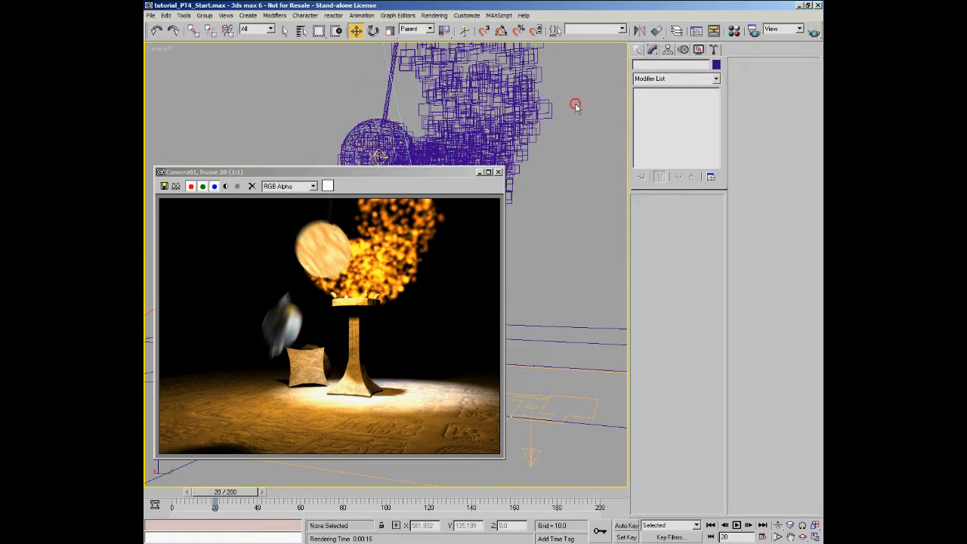
{"action": "key", "text": "6"}
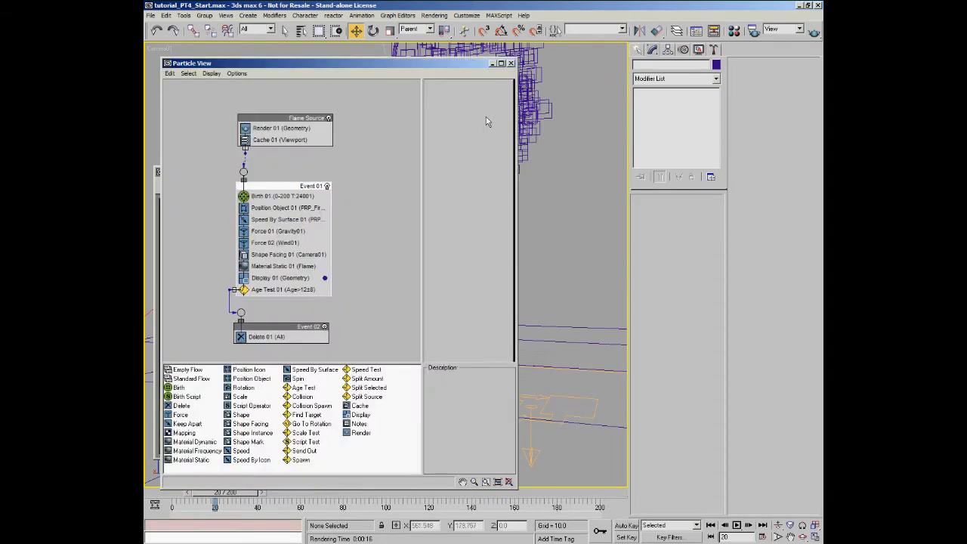
{"action": "left_click", "coordinate": [492, 64]}
- Clear the rendered image out of the way, go to frame 18 and render the camera view
{"action": "left_click_drag", "start_coordinate": [462, 170], "coordinate": [459, 194]}
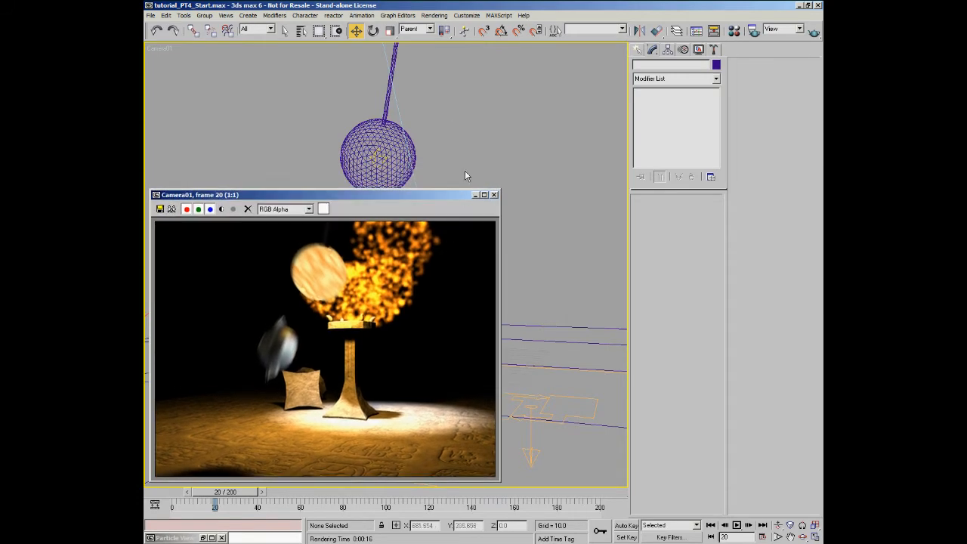
{"action": "left_click", "coordinate": [474, 194]}
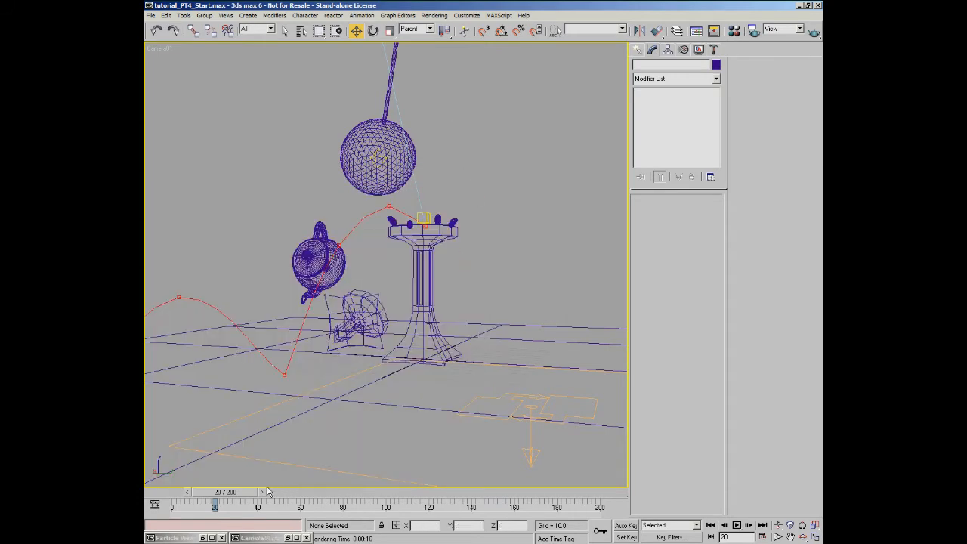
{"action": "left_click_drag", "start_coordinate": [226, 495], "coordinate": [222, 496]}
{"action": "key", "text": "w"}
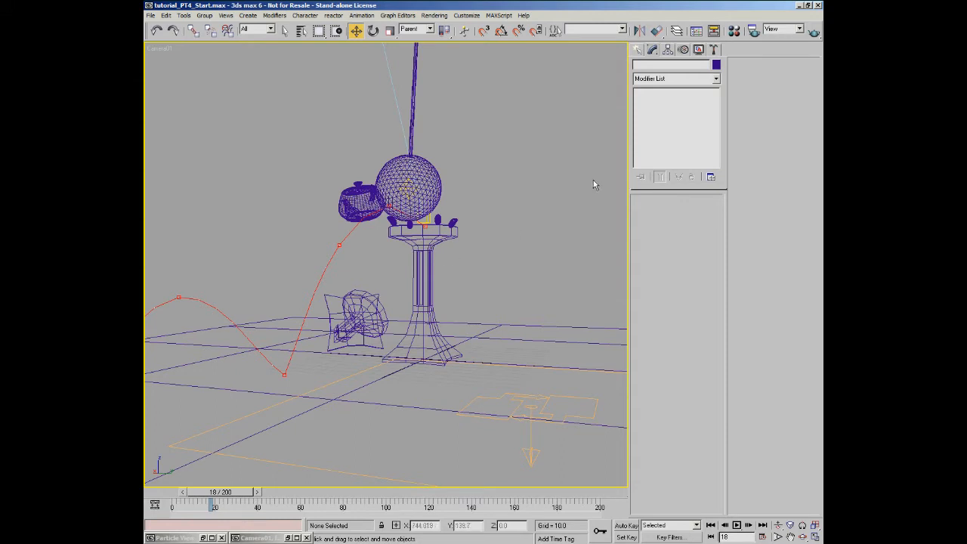
{"action": "left_click", "coordinate": [814, 31]}
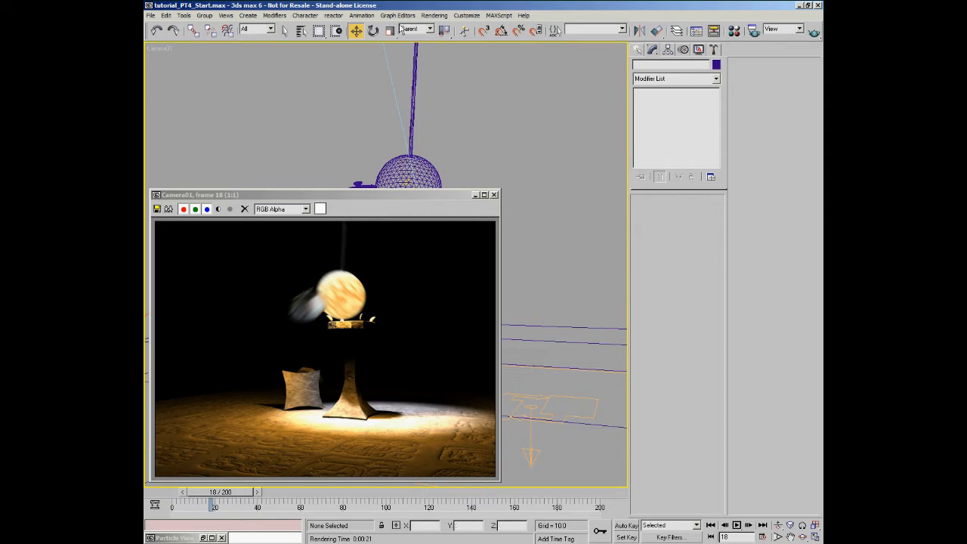
- Activate Light Tracer advanced lighting with 1 bounce and close the render settings
{"action": "left_click", "coordinate": [435, 15]}
{"action": "mouse_move", "coordinate": [450, 55]}
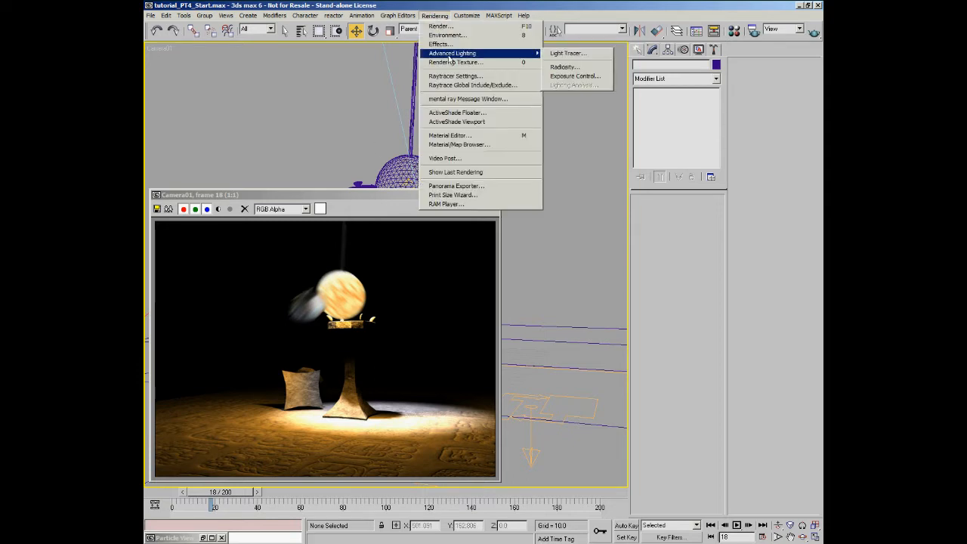
{"action": "left_click", "coordinate": [566, 53]}
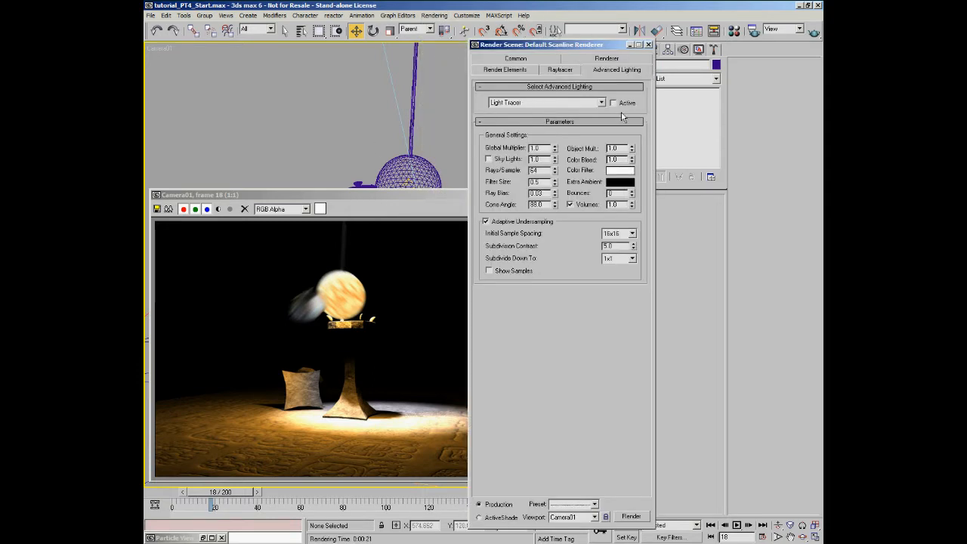
{"action": "left_click", "coordinate": [613, 102]}
{"action": "left_click", "coordinate": [648, 45]}
{"action": "left_click", "coordinate": [753, 30]}
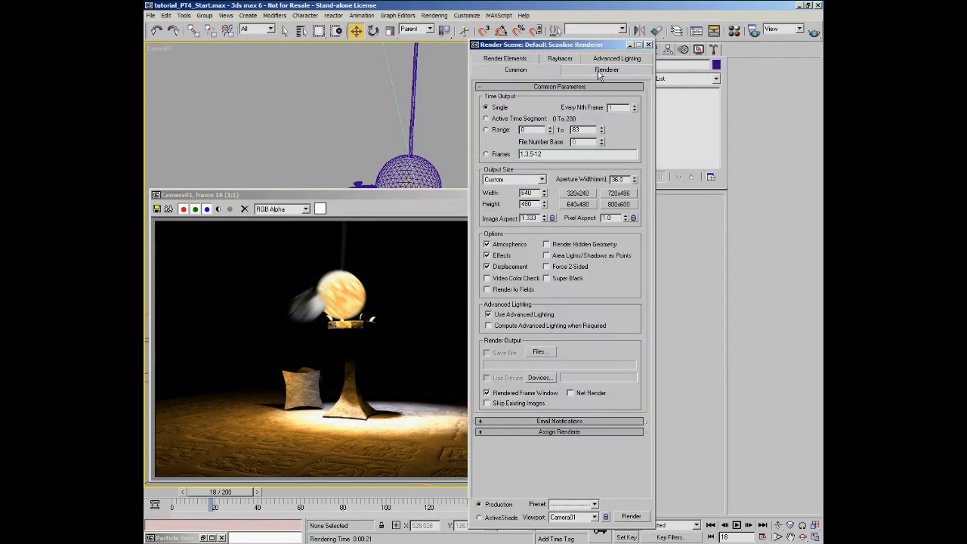
{"action": "left_click", "coordinate": [649, 45]}
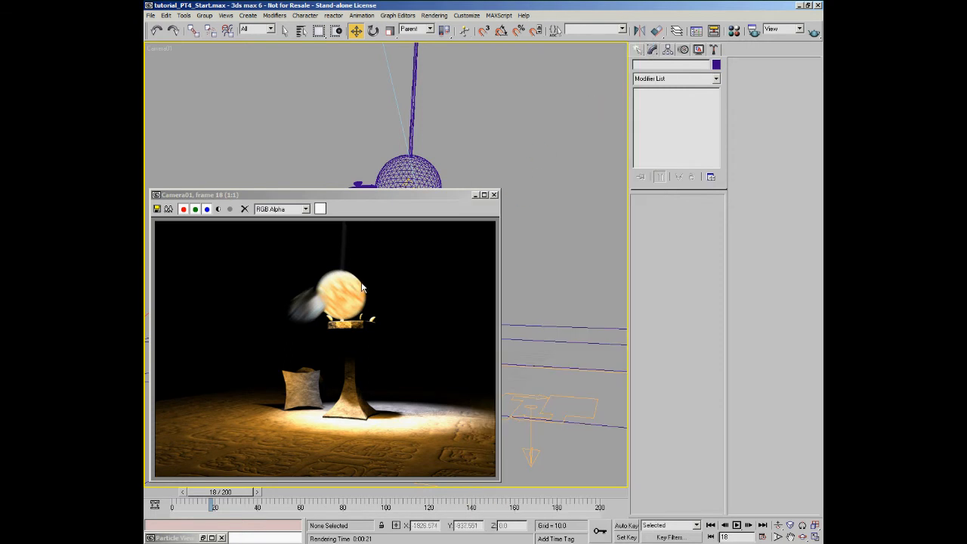
- Enlarge the rendered frame window, show the image at 2:1, and render frame 18 with Light Tracer
{"action": "left_click_drag", "start_coordinate": [394, 194], "coordinate": [402, 59]}
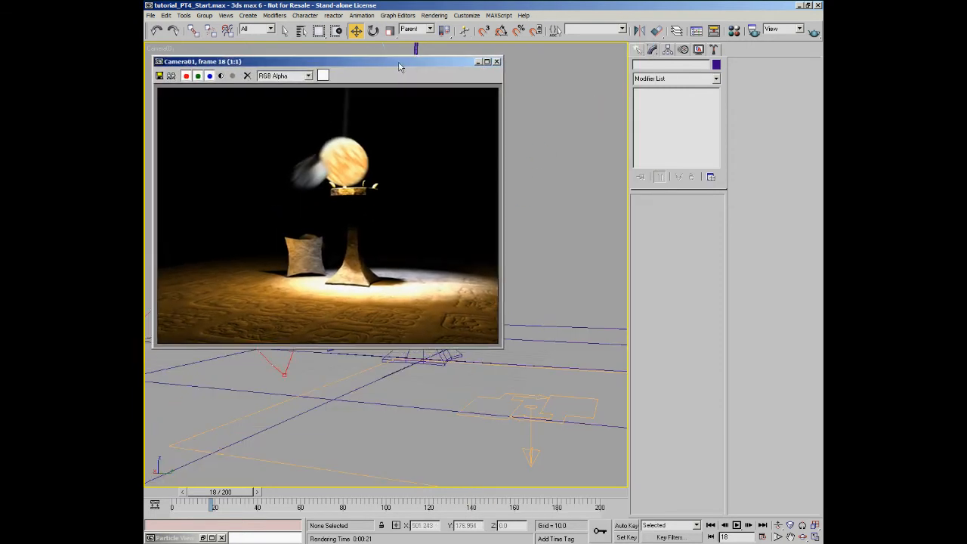
{"action": "left_click_drag", "start_coordinate": [509, 345], "coordinate": [612, 482]}
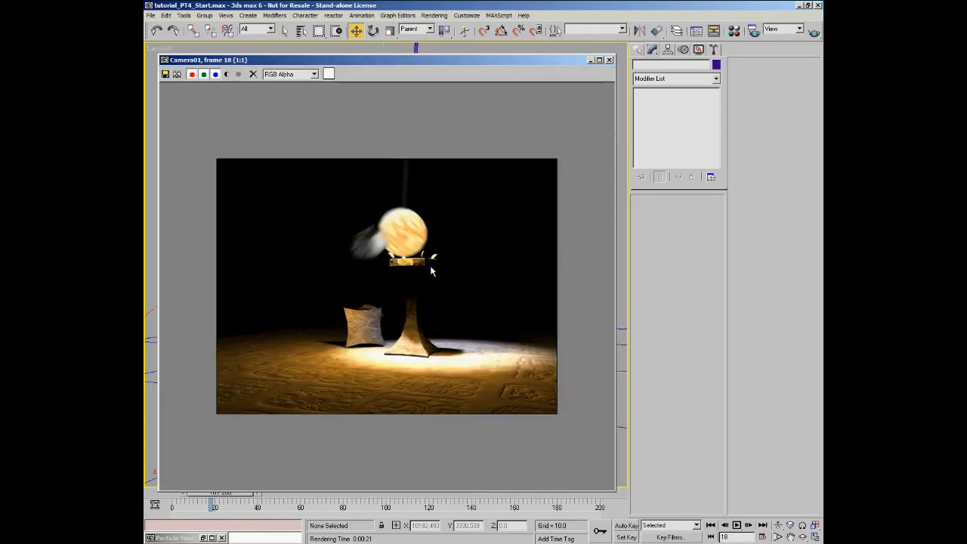
{"action": "scroll", "coordinate": [423, 279], "scroll_direction": "up", "scroll_amount": 1}
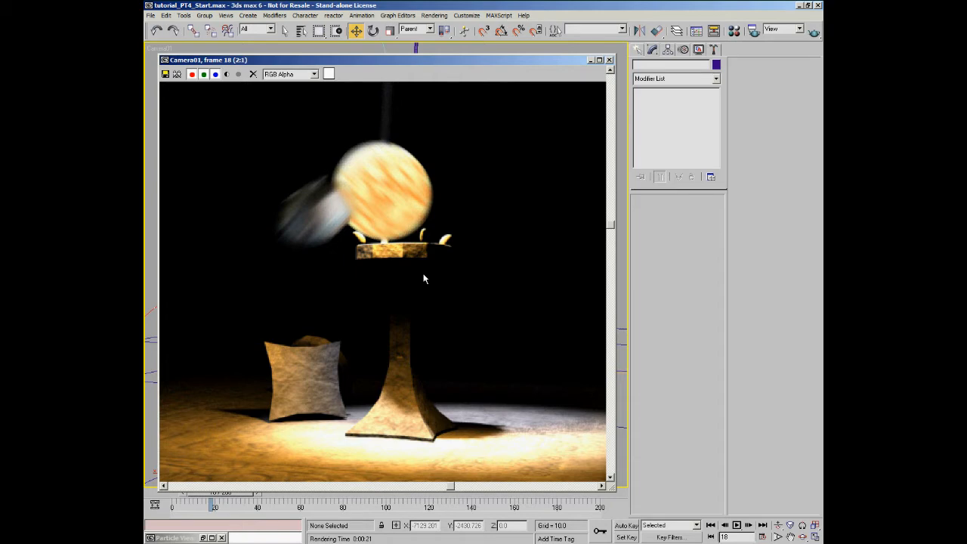
{"action": "middle_click_drag", "start_coordinate": [428, 275], "coordinate": [467, 247]}
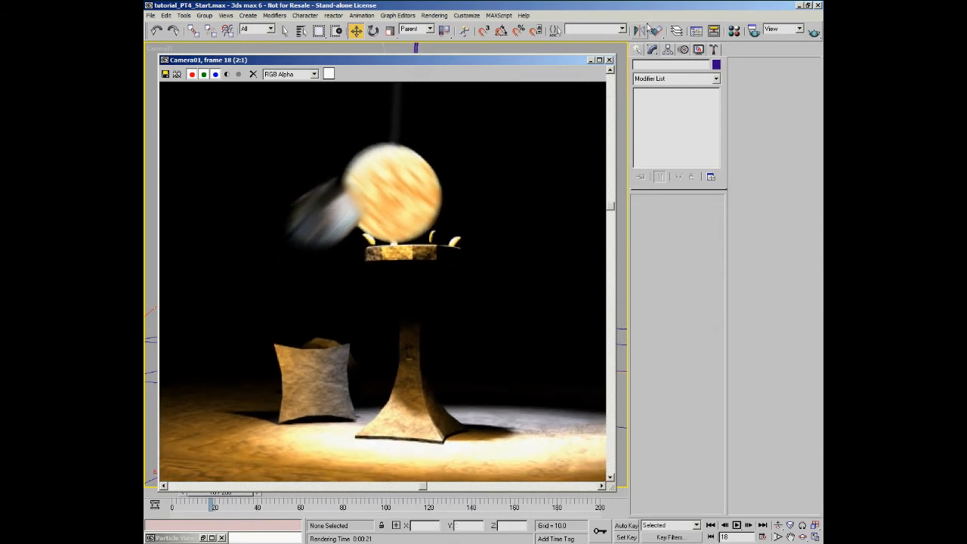
{"action": "left_click", "coordinate": [814, 31]}
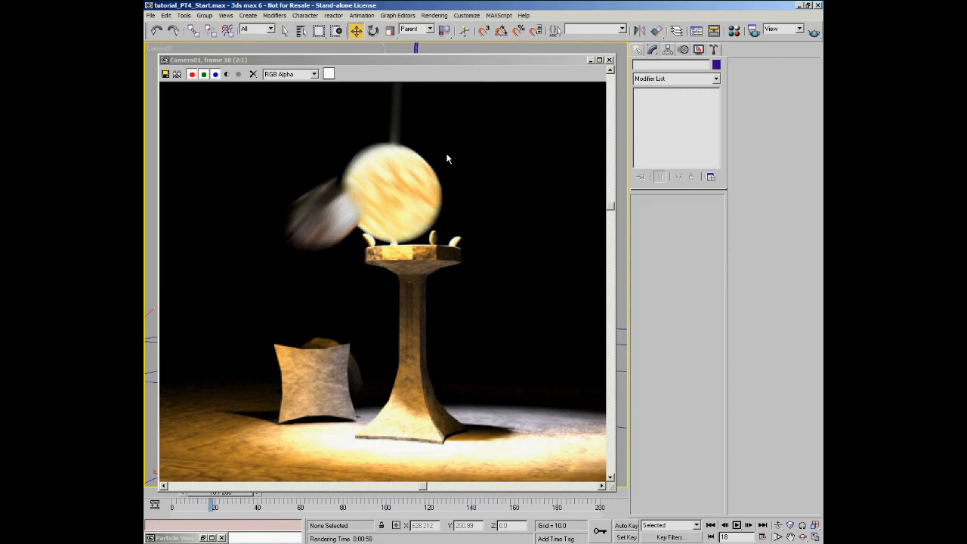
- Return the rendered image to 1:1 and shrink its window around it
{"action": "middle_click", "coordinate": [411, 225]}
{"action": "scroll", "coordinate": [411, 226], "scroll_direction": "down", "scroll_amount": 1}
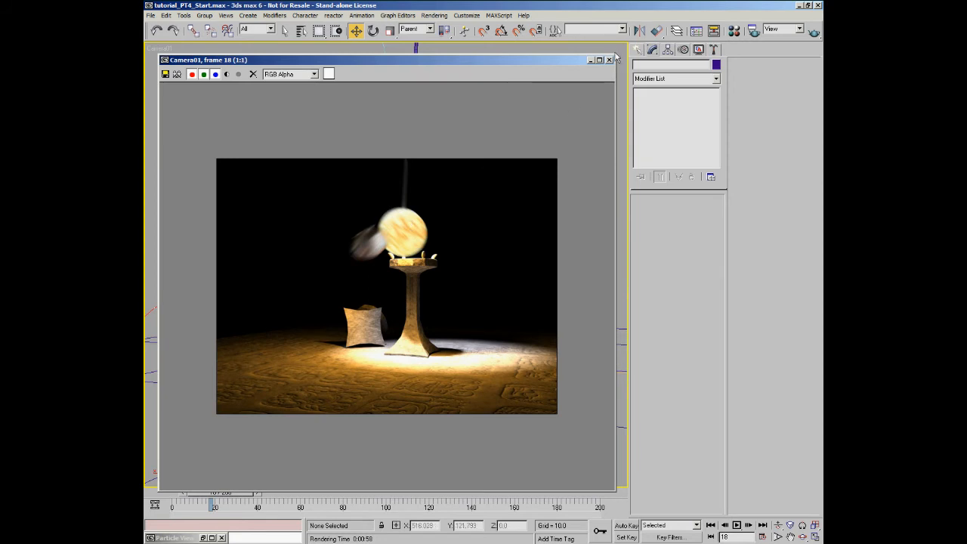
{"action": "left_click_drag", "start_coordinate": [615, 55], "coordinate": [513, 145]}
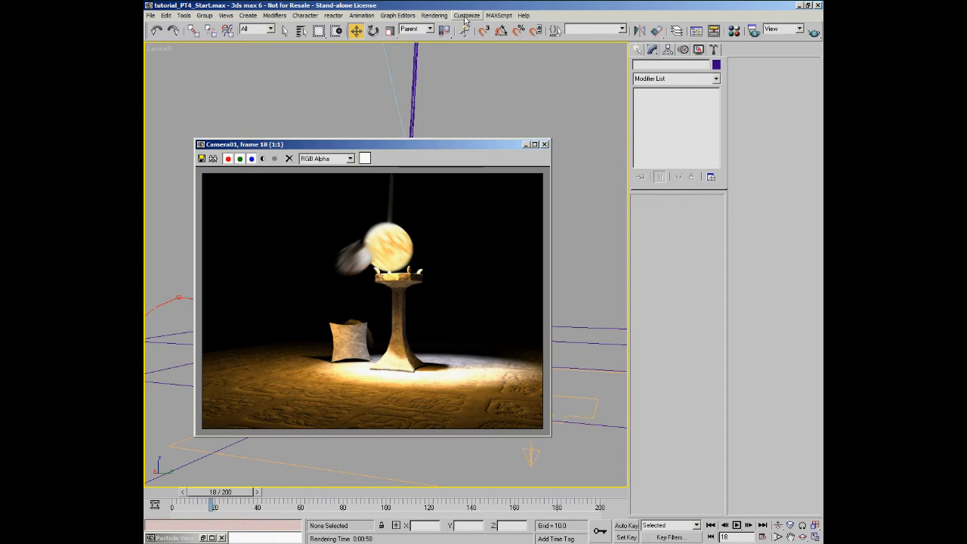
- Deactivate Light Tracer advanced lighting and close the render settings
{"action": "left_click", "coordinate": [435, 16]}
{"action": "mouse_move", "coordinate": [529, 53]}
{"action": "left_click", "coordinate": [578, 55]}
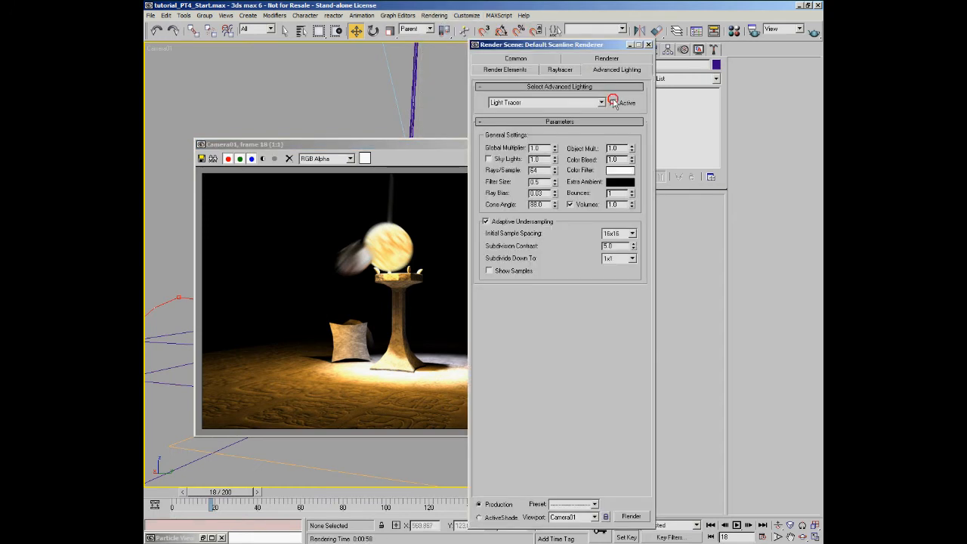
{"action": "left_click", "coordinate": [648, 46]}
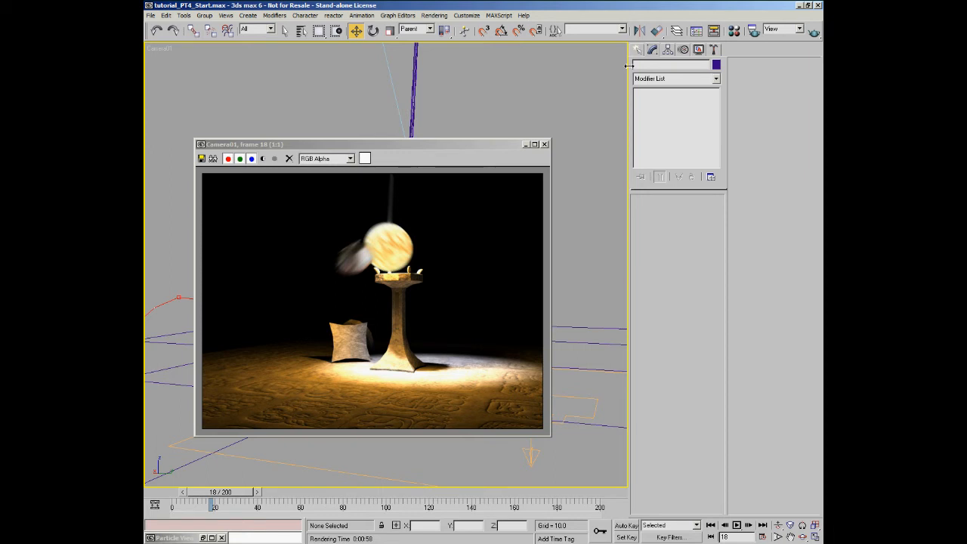
- Set the render's time output to the active time segment, frames 0 to 200, and shorten the render settings window
{"action": "left_click", "coordinate": [753, 31]}
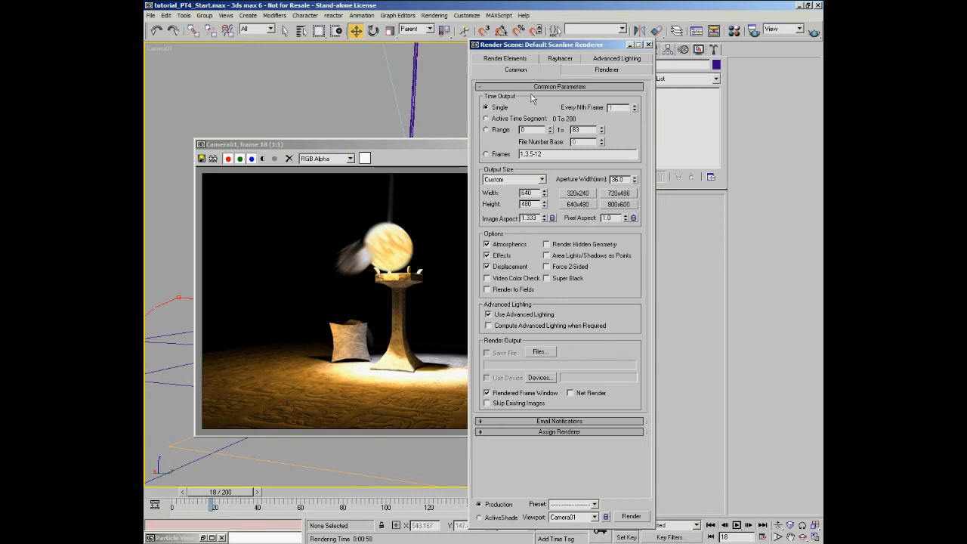
{"action": "left_click_drag", "start_coordinate": [429, 150], "coordinate": [406, 163]}
{"action": "left_click", "coordinate": [538, 46]}
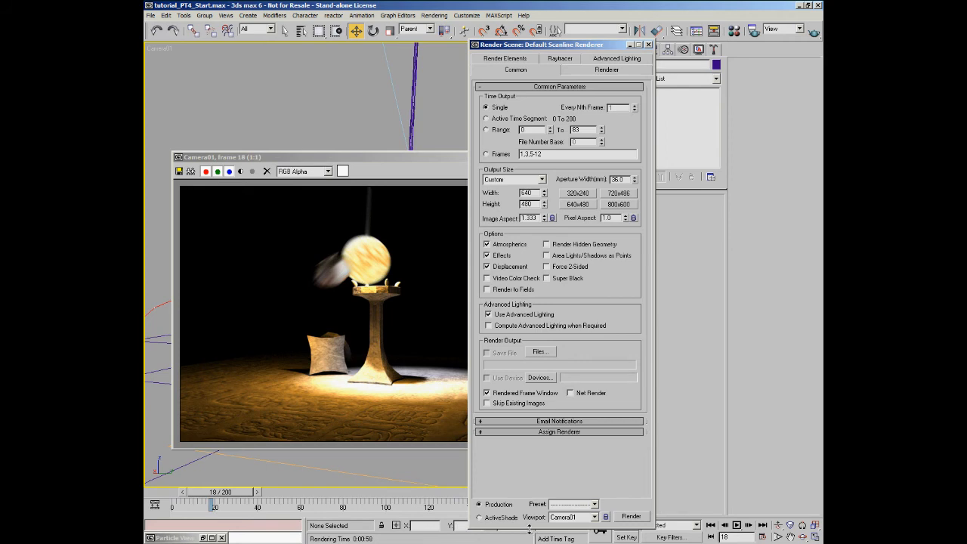
{"action": "left_click_drag", "start_coordinate": [533, 531], "coordinate": [532, 477]}
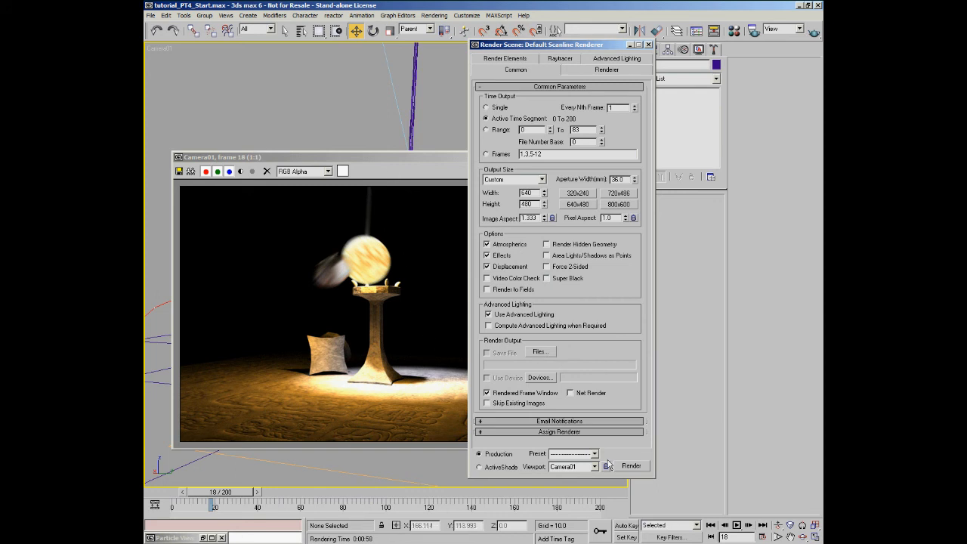
- Start rendering the Camera01 sequence without an assigned output file and shift the progress window aside
{"action": "left_click", "coordinate": [631, 466]}
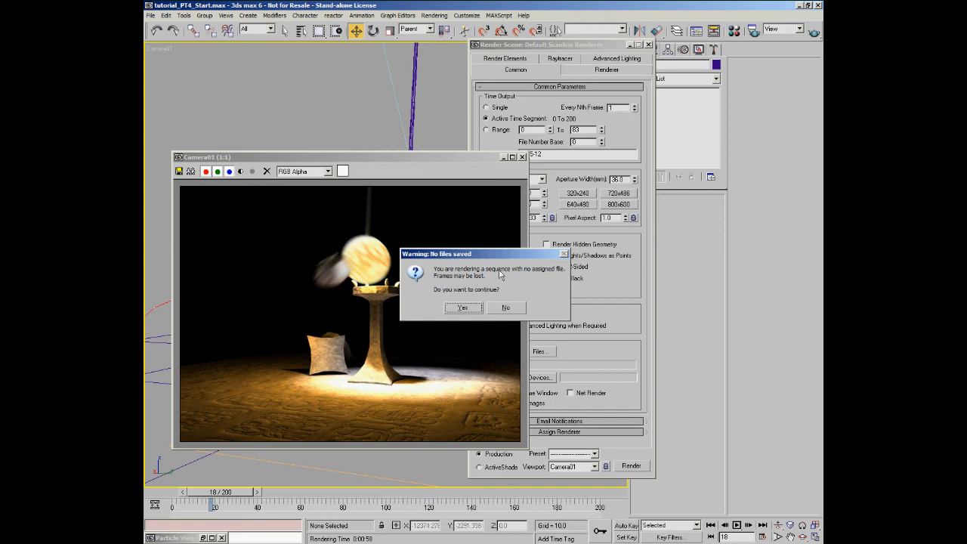
{"action": "left_click", "coordinate": [463, 308]}
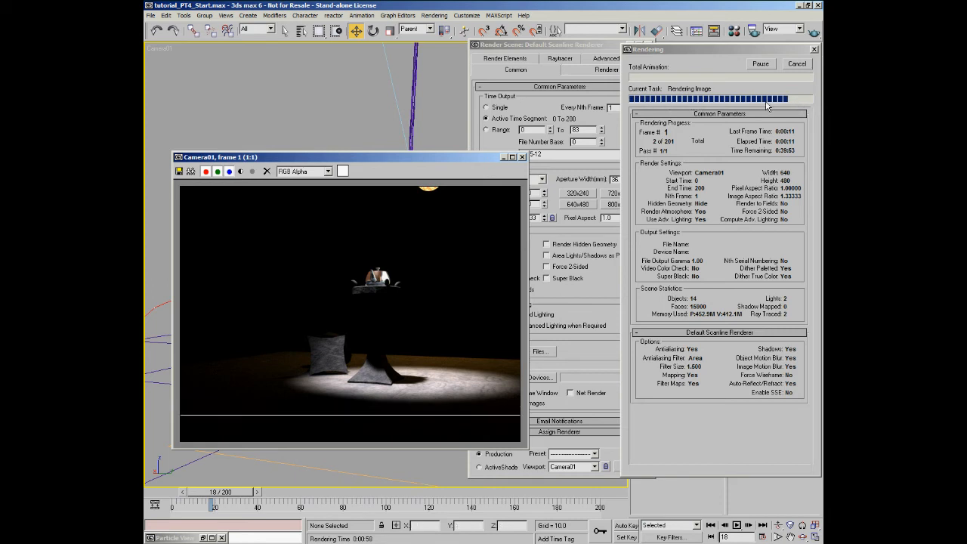
{"action": "left_click_drag", "start_coordinate": [738, 50], "coordinate": [718, 55]}
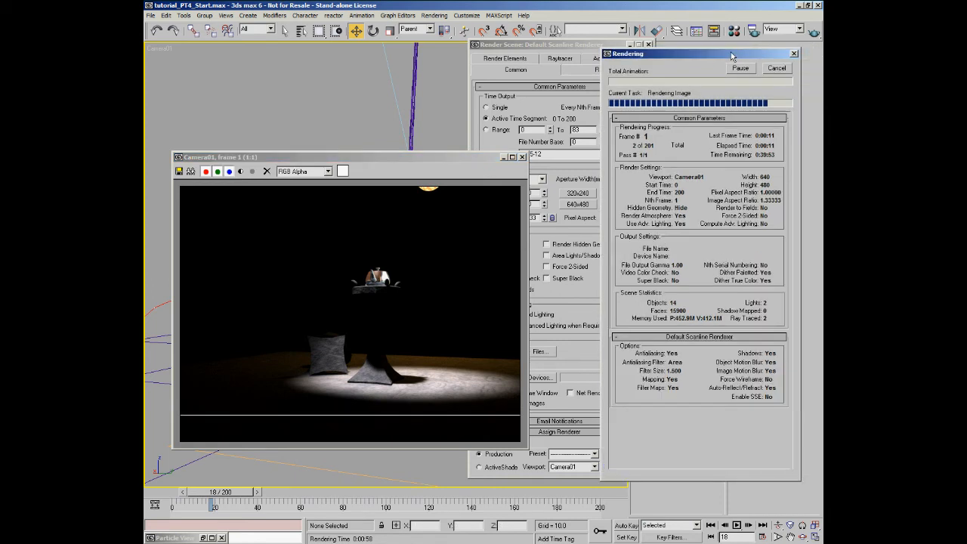